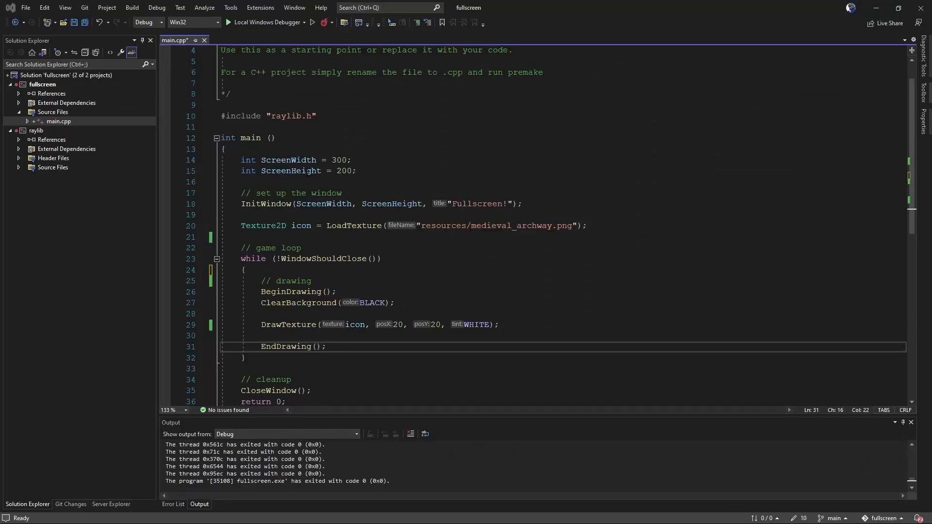
Step: Build and start the raylib game with Local Windows Debugger so the Fullscreen! window appears
left_click(305, 170)
left_click(241, 25)
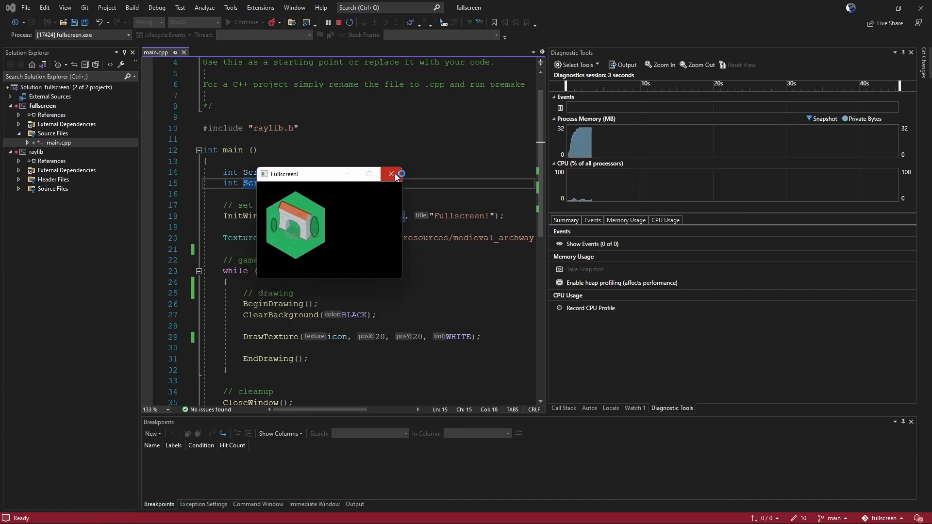
Step: Close the game window and add 'if (IsKeyPressed(KEY_SPACE))' at the top of the game loop
left_click(392, 174)
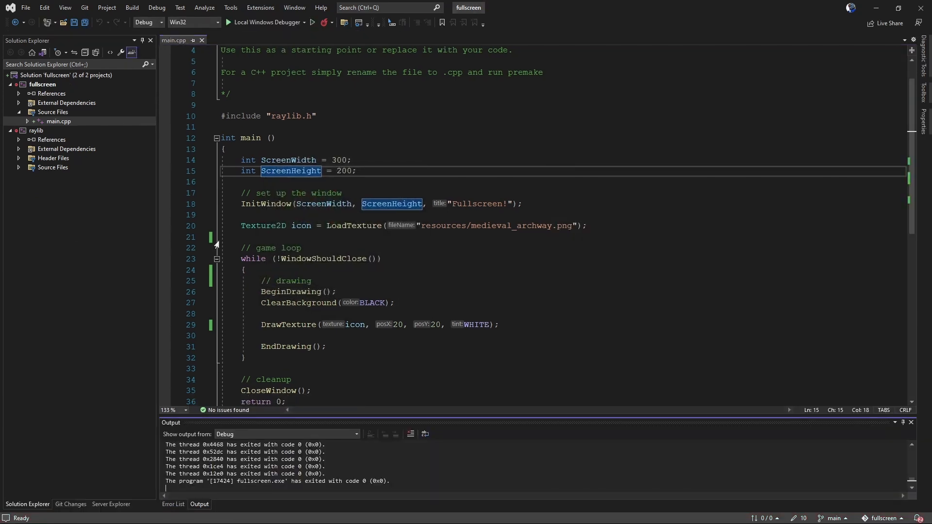
left_click(382, 273)
key("Return")
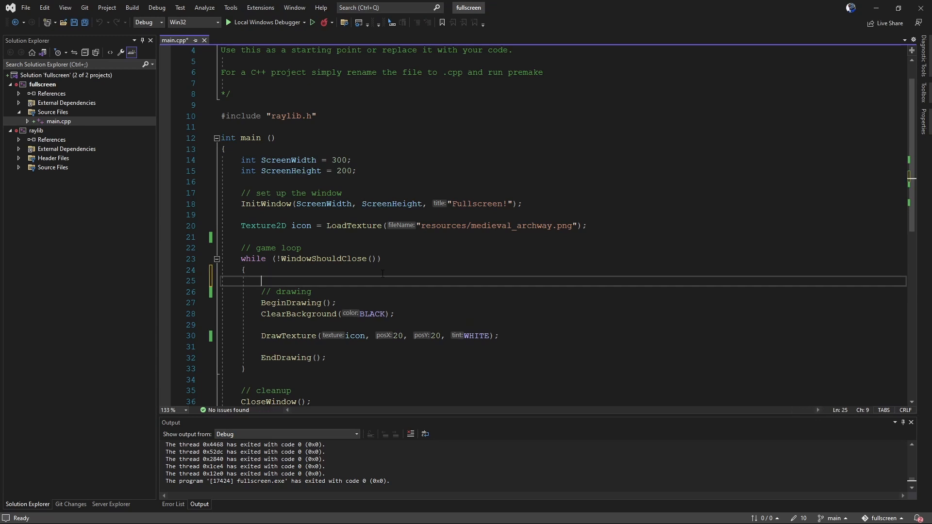
type("if (")
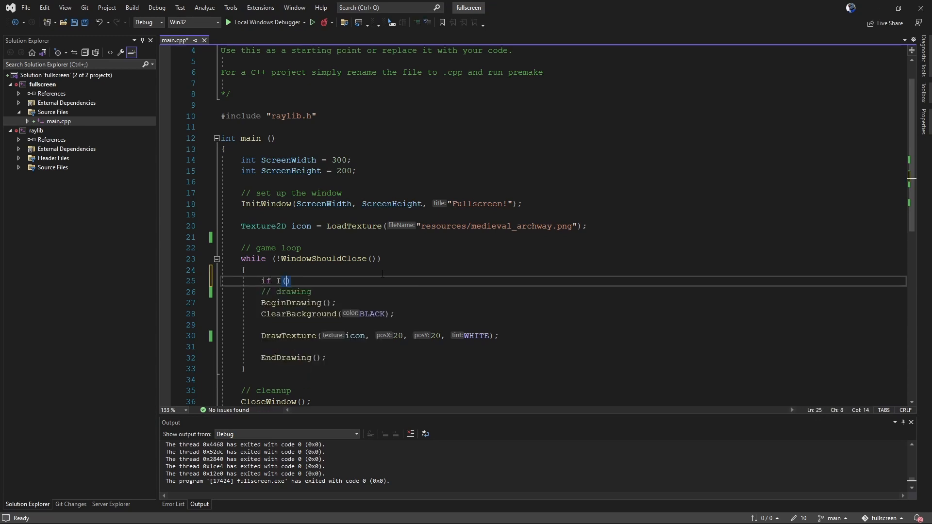
type("iske")
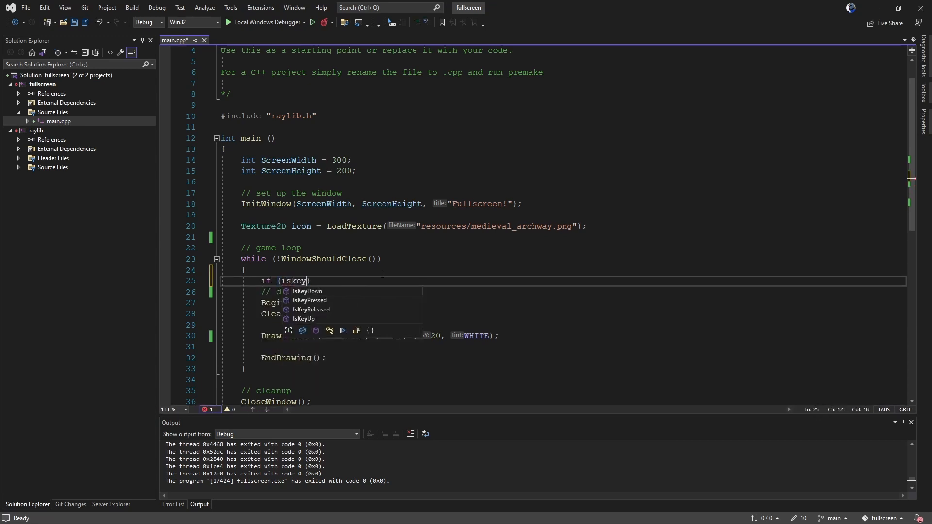
type("y")
key("Tab")
type("(")
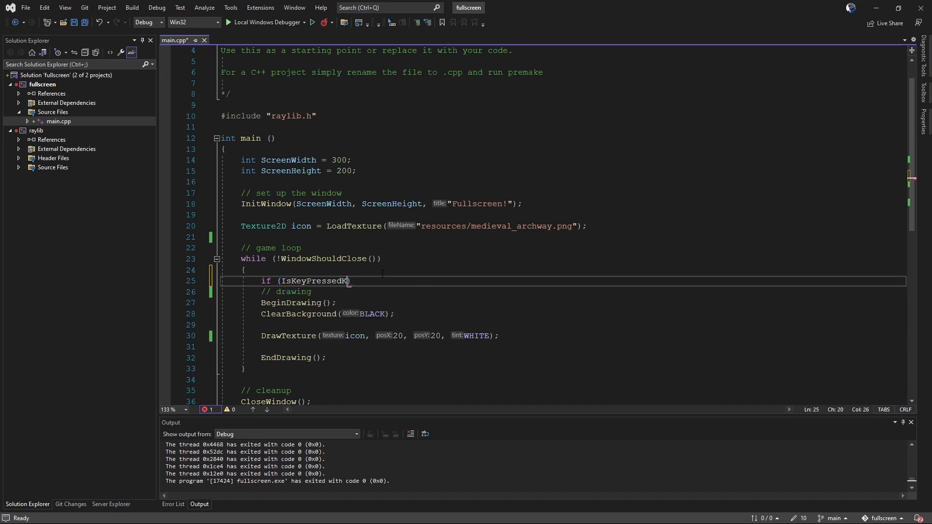
type("Key_s")
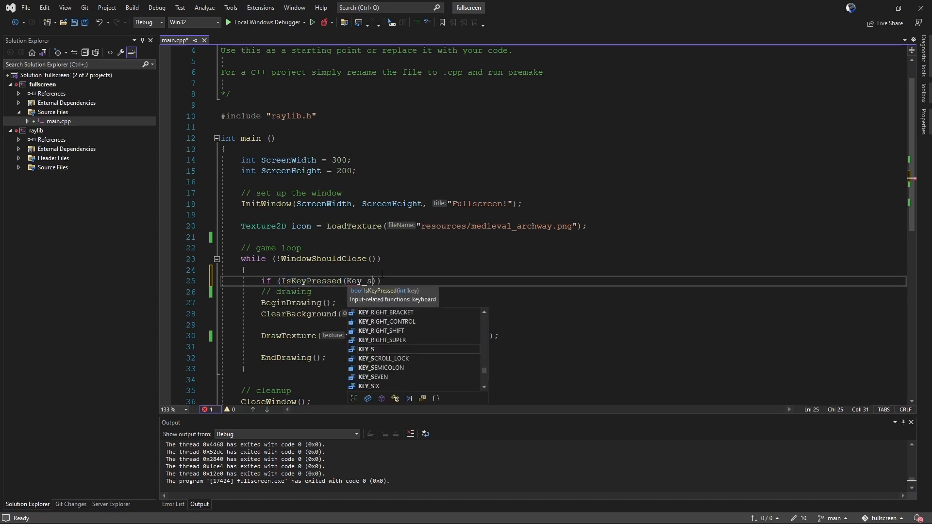
key("BackSpace")
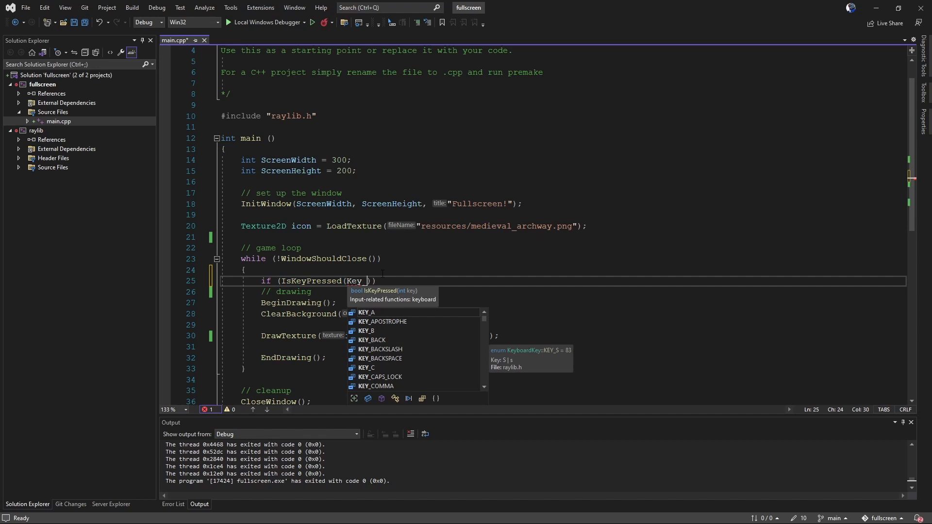
type("SPA")
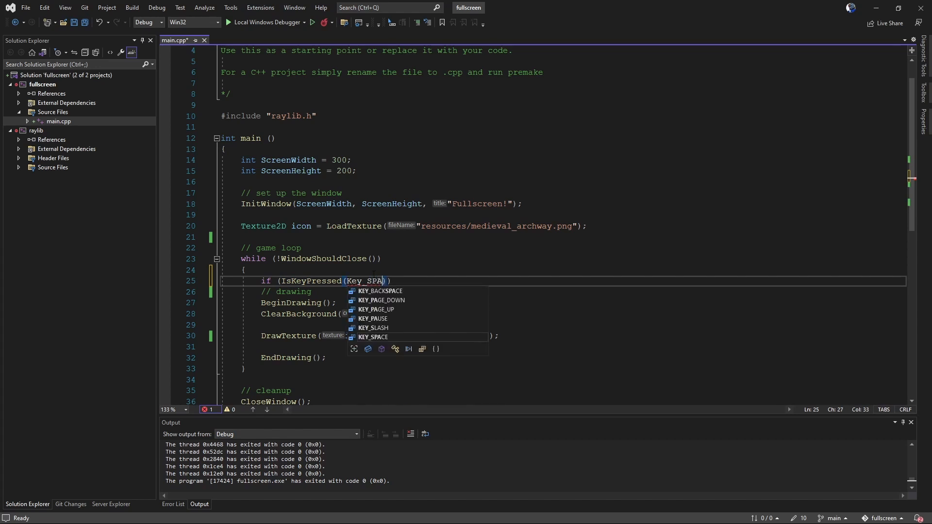
type("c")
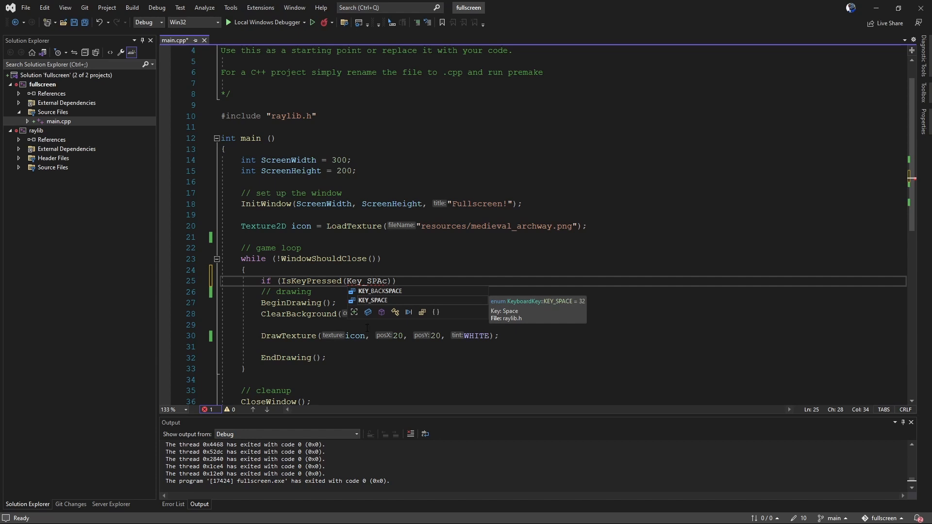
double_click(383, 301)
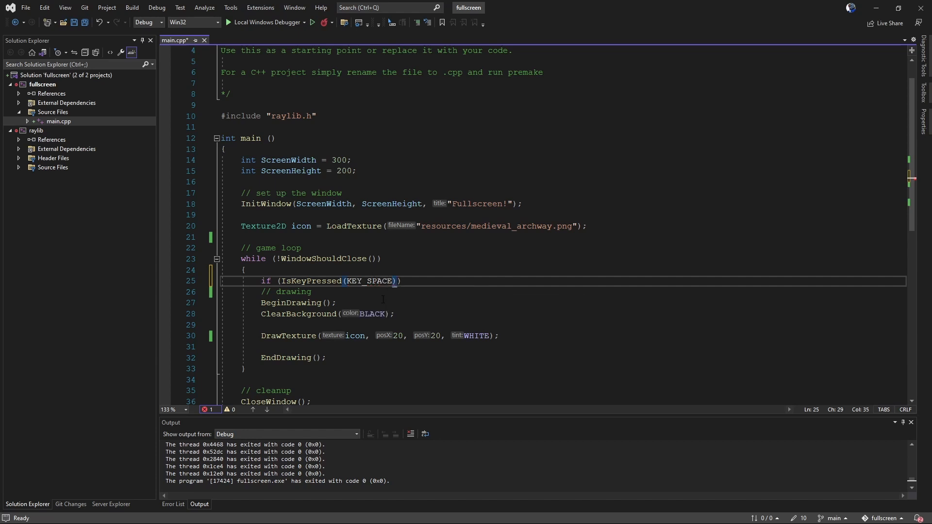
type("))")
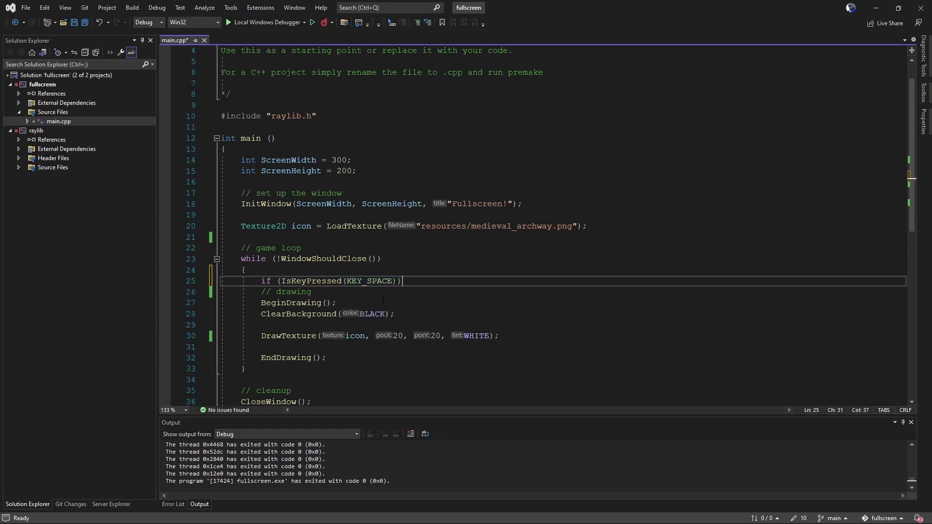
Step: Add the ToggleFullscreen() call under the if statement and save main.cpp
key("Return")
type("Toggl")
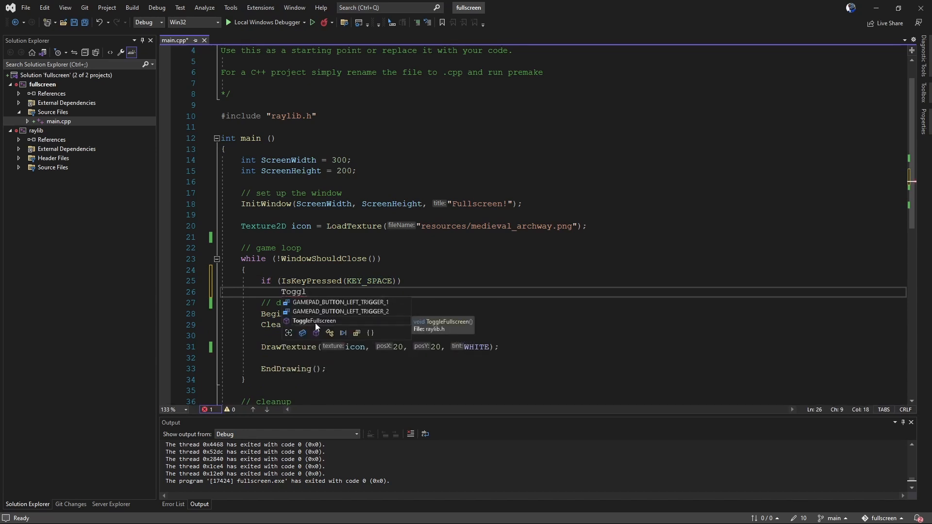
key("Tab")
type("(")
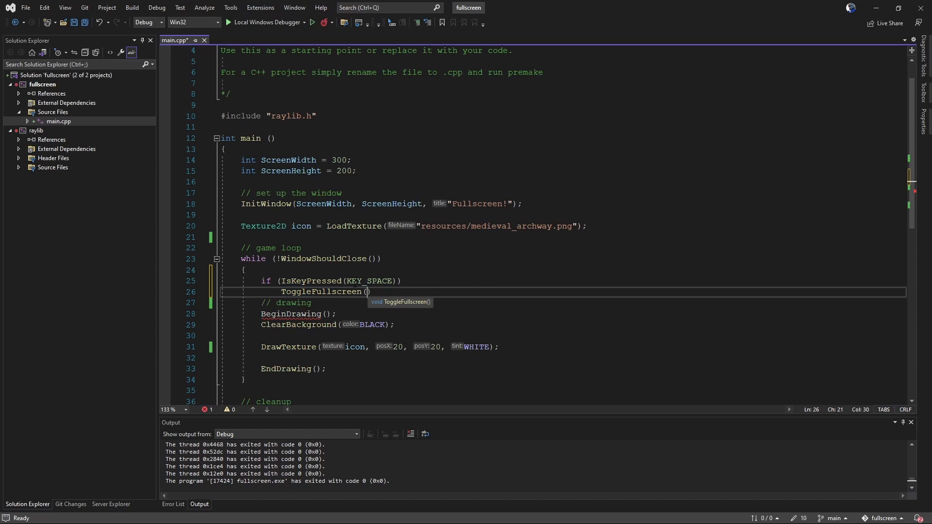
type(");")
key("Return")
key("ctrl+s")
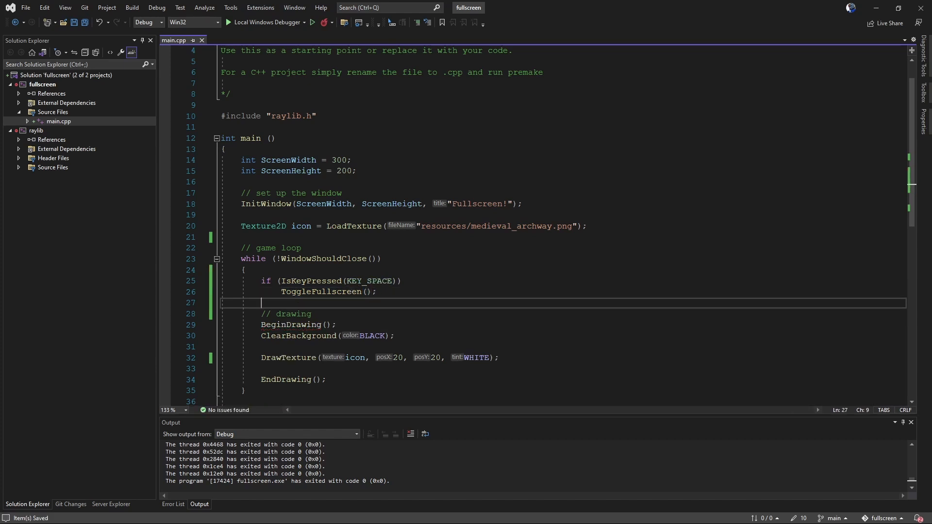
left_click(510, 323)
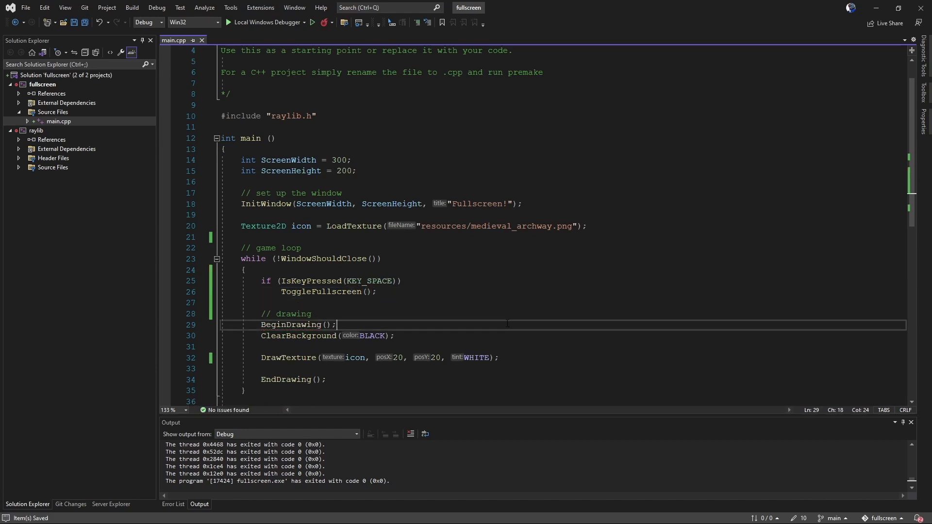
Step: Build and run the game again with F5 to try the space-key fullscreen toggle
key("F5")
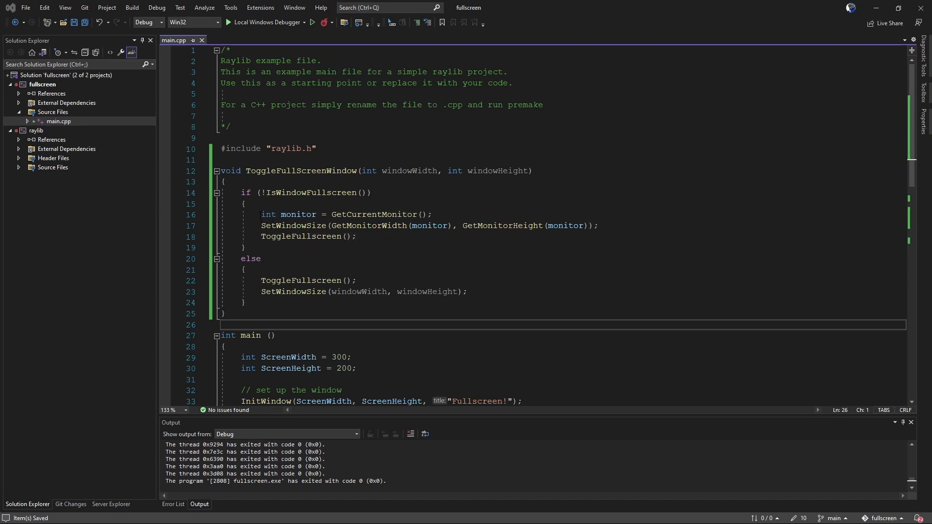
Step: Select the line that gets the current monitor in ToggleFullScreenWindow
left_click_drag(261, 214, 434, 214)
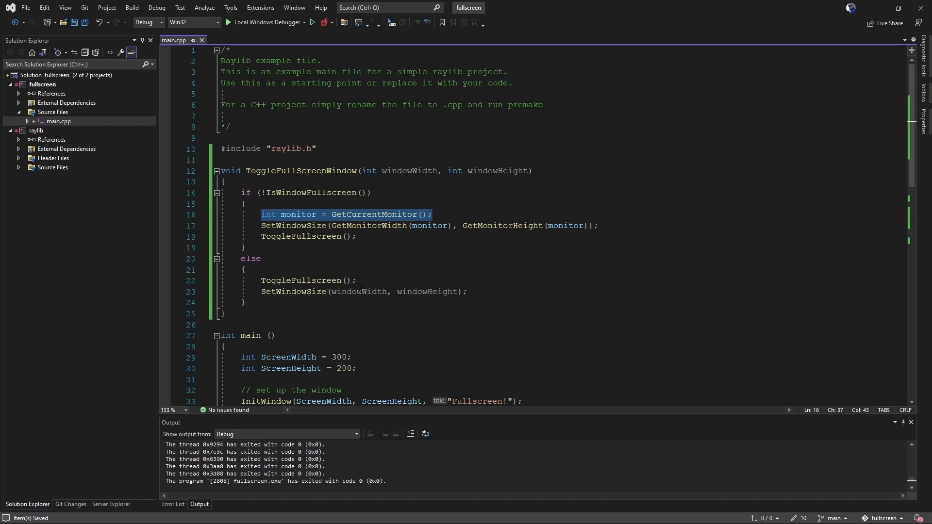
scroll(429, 299, "down", 3)
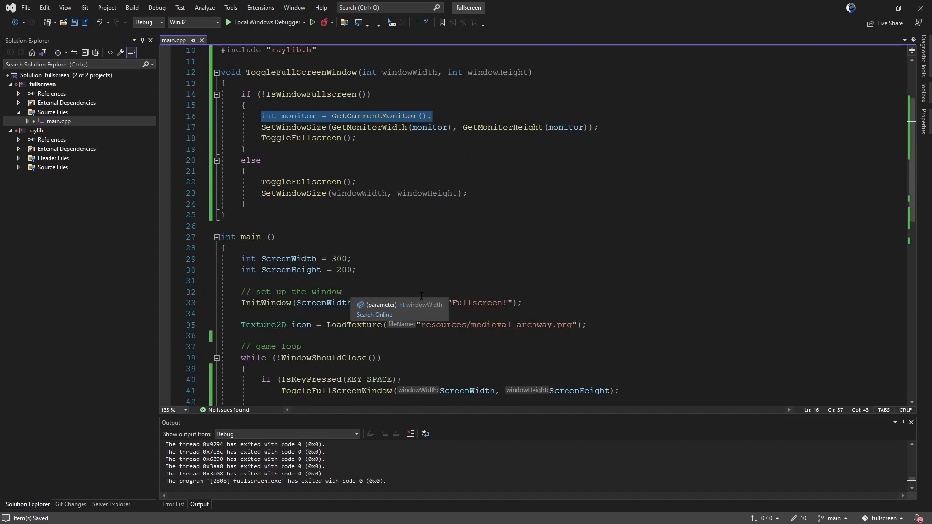
scroll(421, 297, "down", 1)
scroll(421, 297, "down", 2)
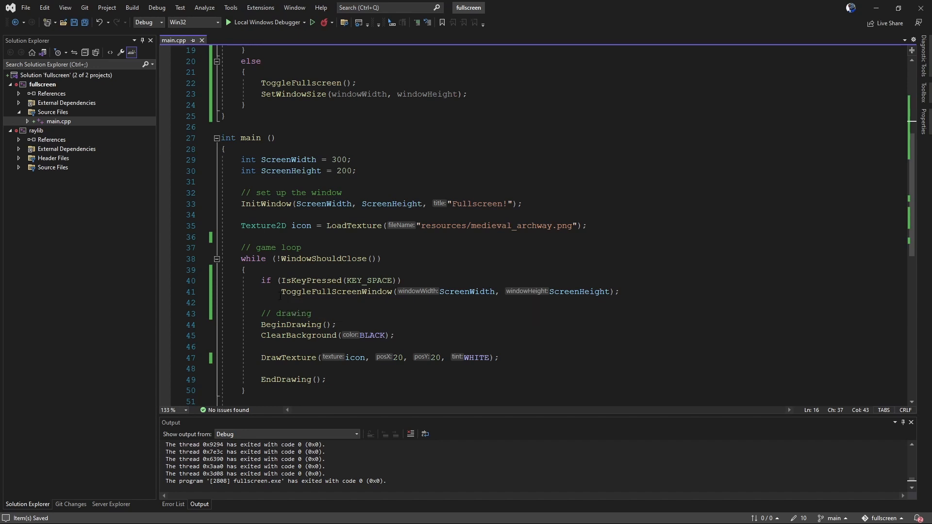
Step: Build and run the updated game with Local Windows Debugger to test the toggle function
left_click(245, 23)
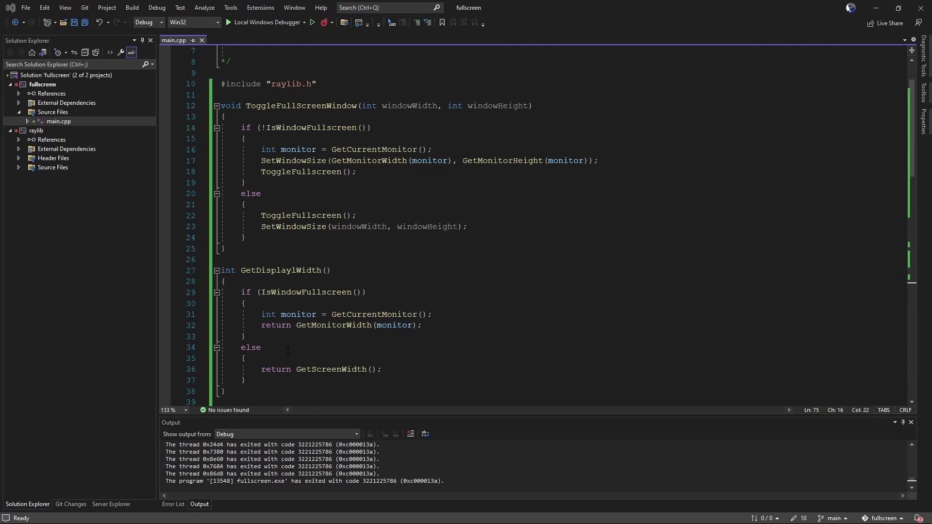
scroll(287, 352, "down", 1)
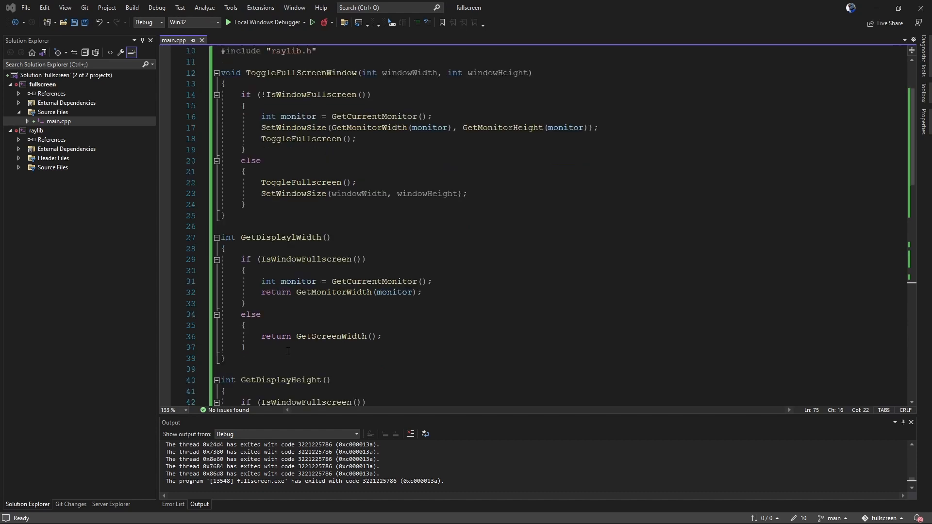
scroll(287, 352, "down", 1)
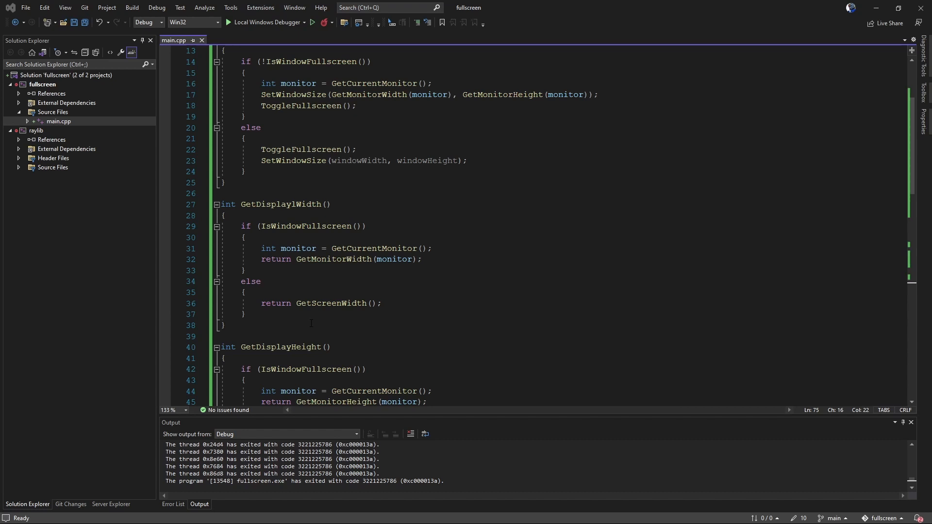
scroll(310, 322, "down", 1)
scroll(311, 322, "down", 1)
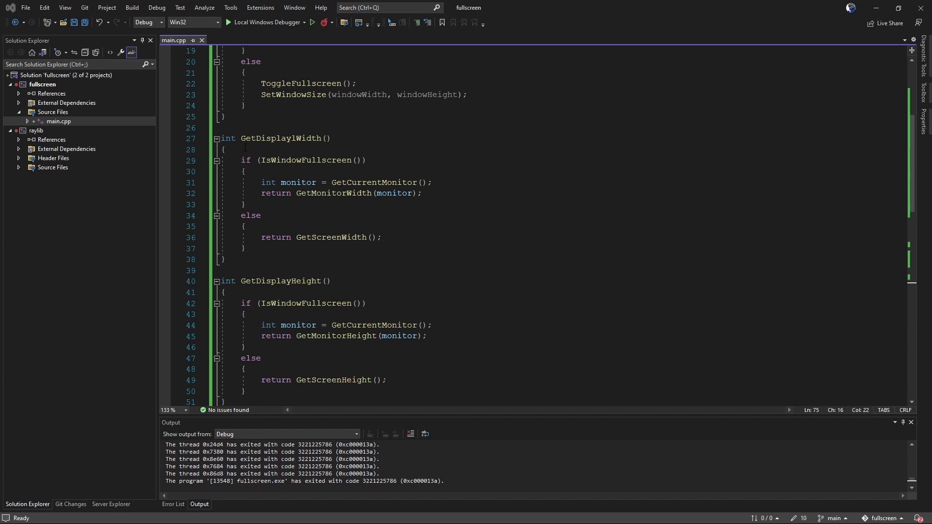
mouse_move(313, 303)
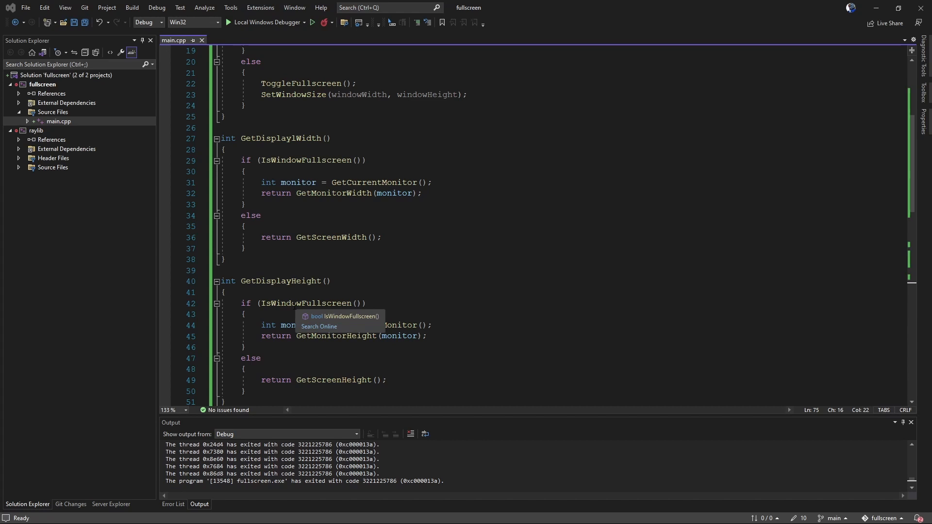
scroll(293, 305, "down", 1)
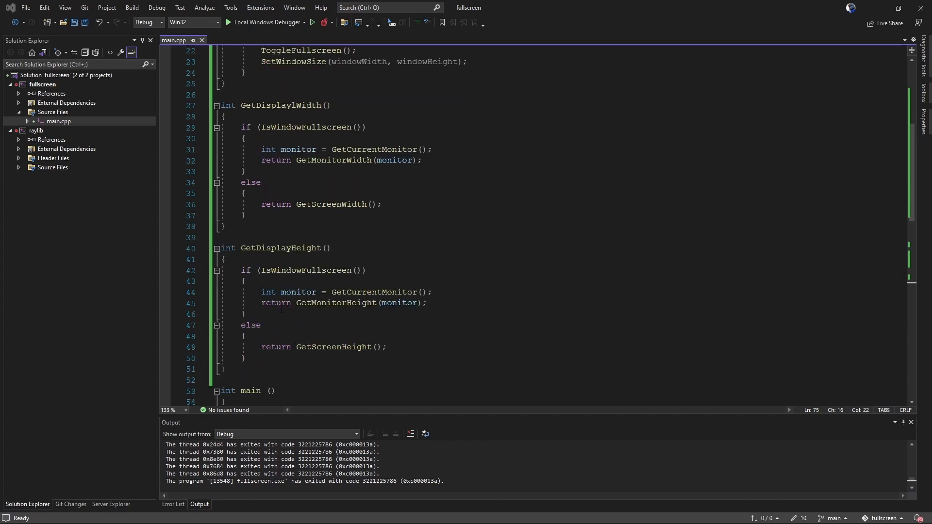